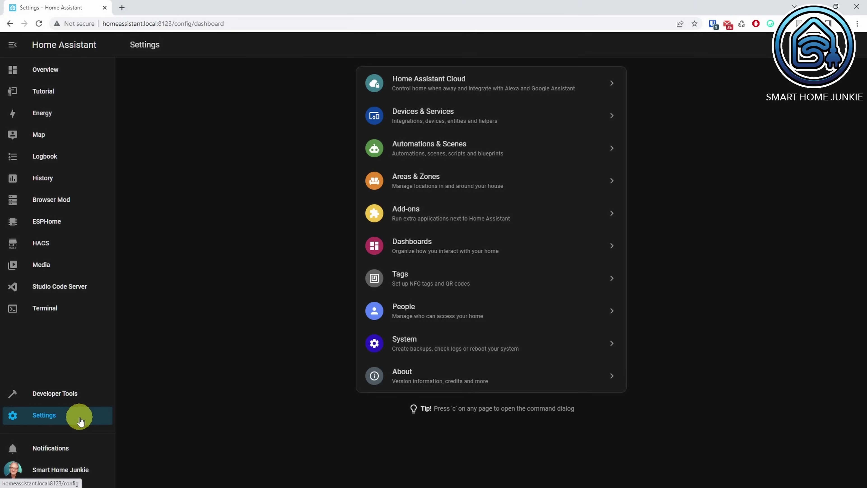
From Devices & Services, add a new integration by searching 'generic' and choosing Generic Camera
{"action": "left_click", "coordinate": [427, 123]}
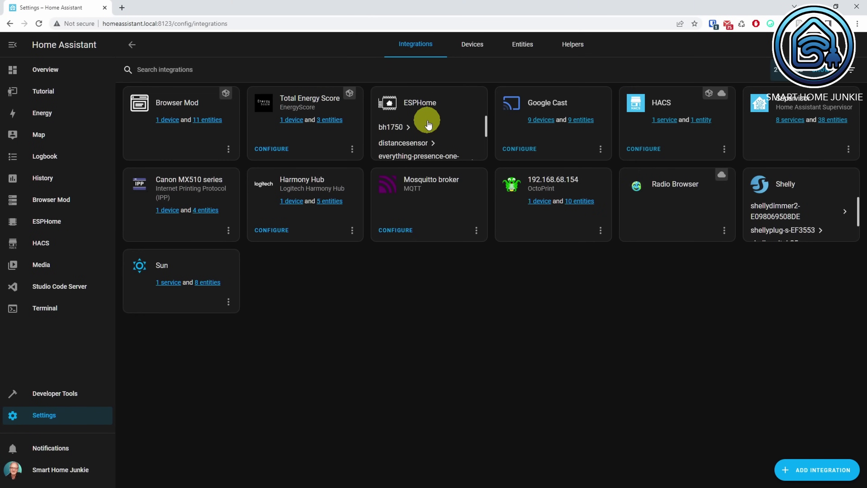
{"action": "left_click", "coordinate": [828, 477]}
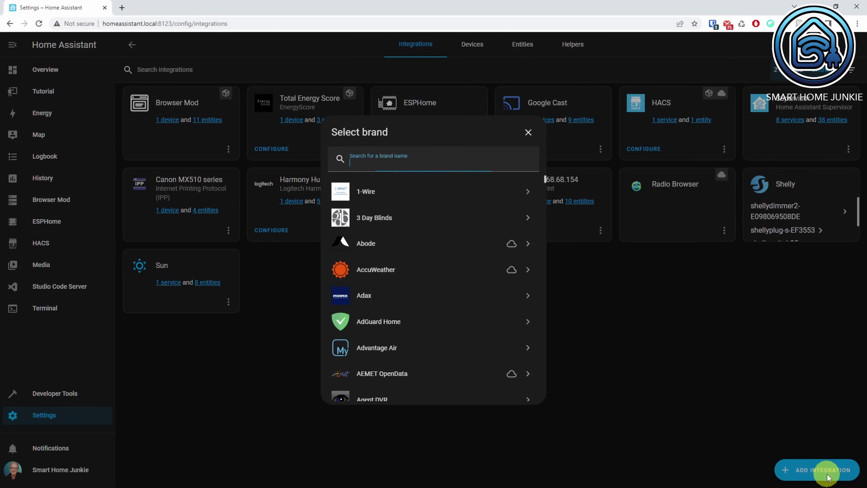
{"action": "type", "text": "generic"}
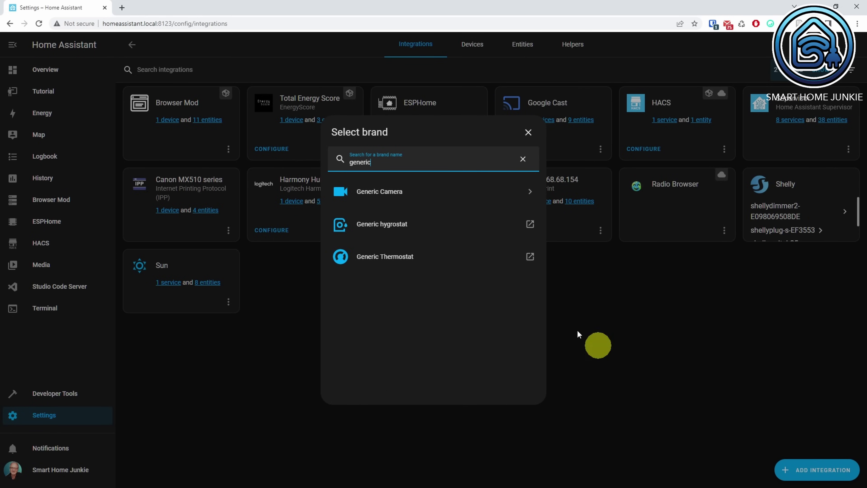
{"action": "left_click", "coordinate": [398, 193]}
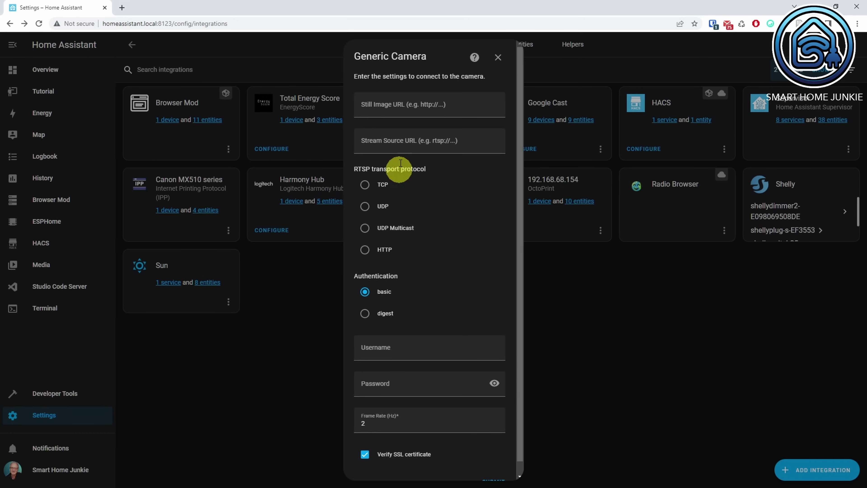
Paste the camera's snapshot address as Still Image URL and its RTSP address as Stream Source URL
{"action": "left_click", "coordinate": [457, 107]}
{"action": "key", "text": "ctrl+v"}
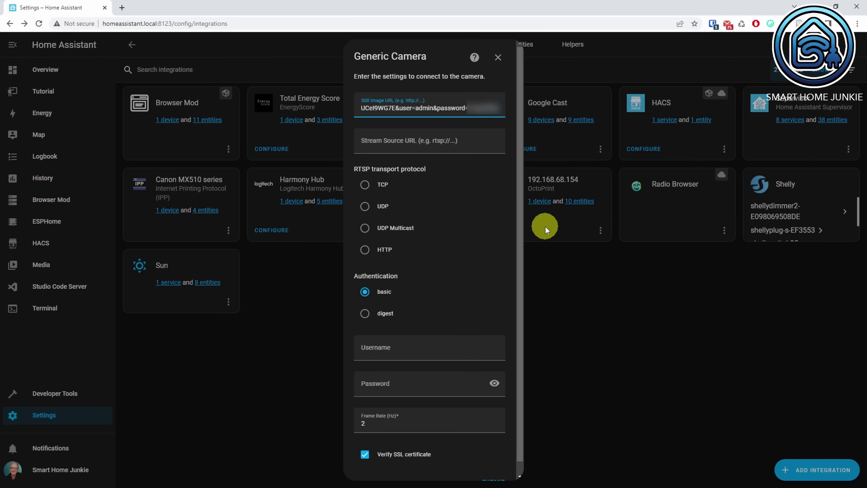
{"action": "left_click", "coordinate": [397, 141]}
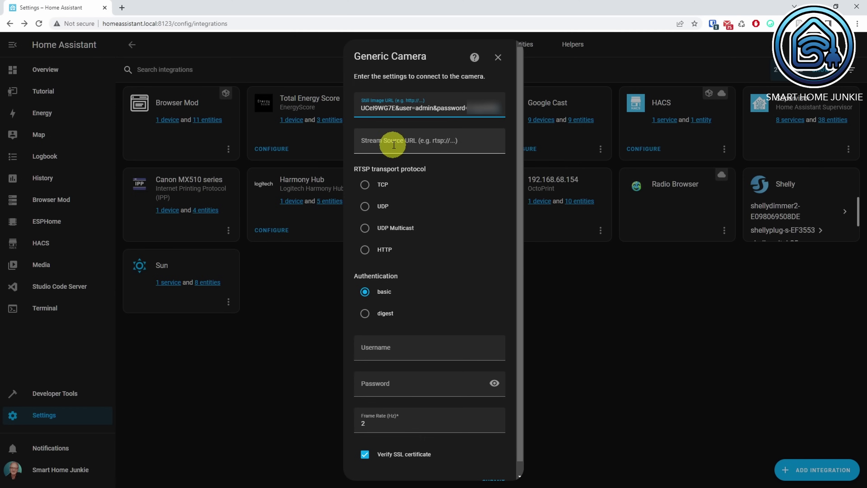
{"action": "key", "text": "ctrl+v"}
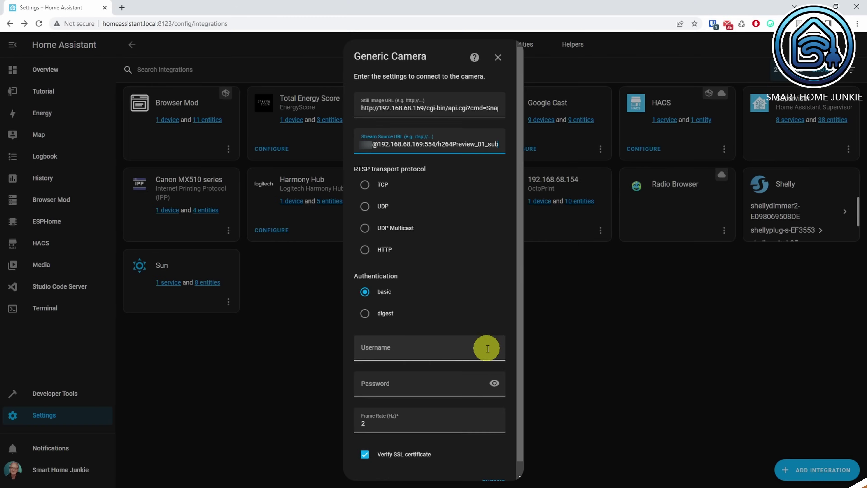
Enter the camera login (username admin and its password) and submit to get a preview
{"action": "left_click", "coordinate": [484, 345]}
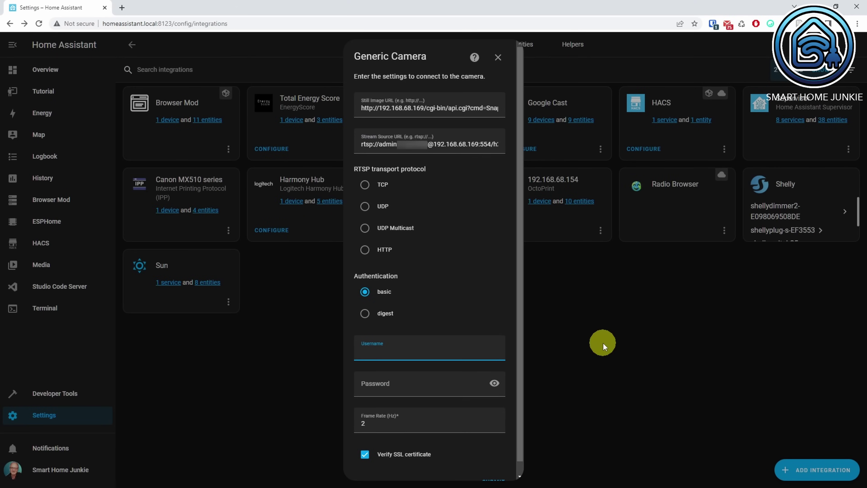
{"action": "type", "text": "admin"}
{"action": "key", "text": "Tab"}
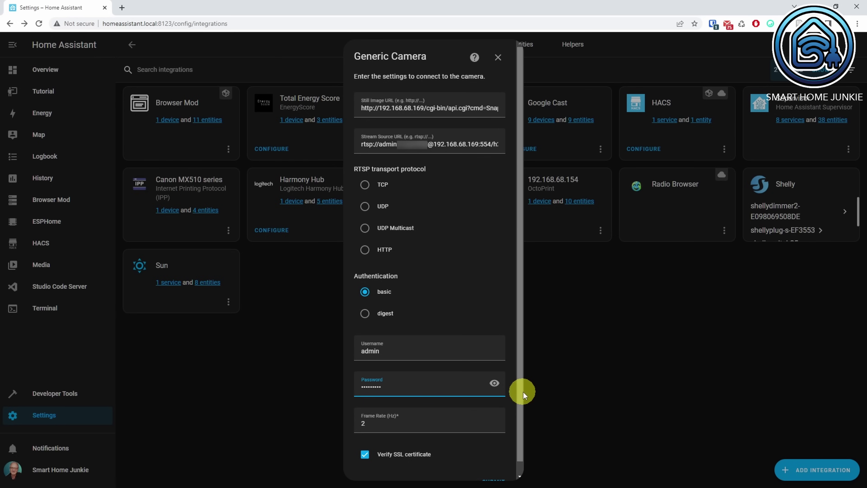
{"action": "scroll", "coordinate": [520, 395], "scroll_direction": "down", "scroll_amount": 1}
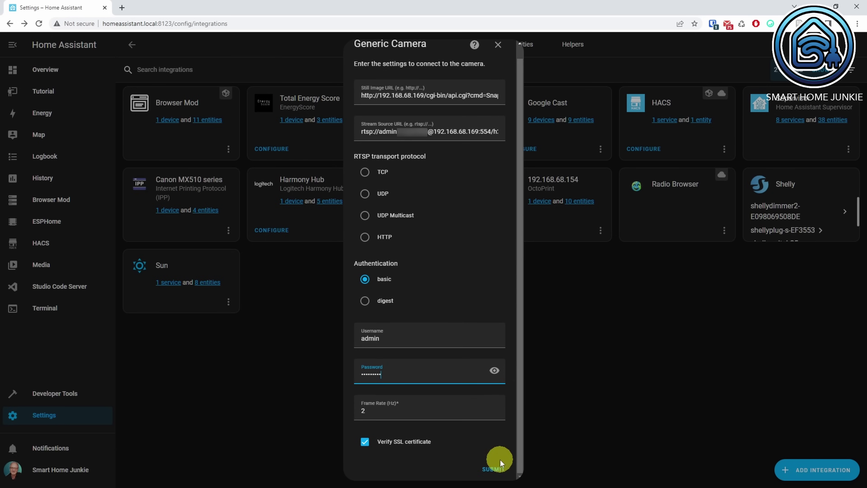
{"action": "left_click", "coordinate": [495, 470]}
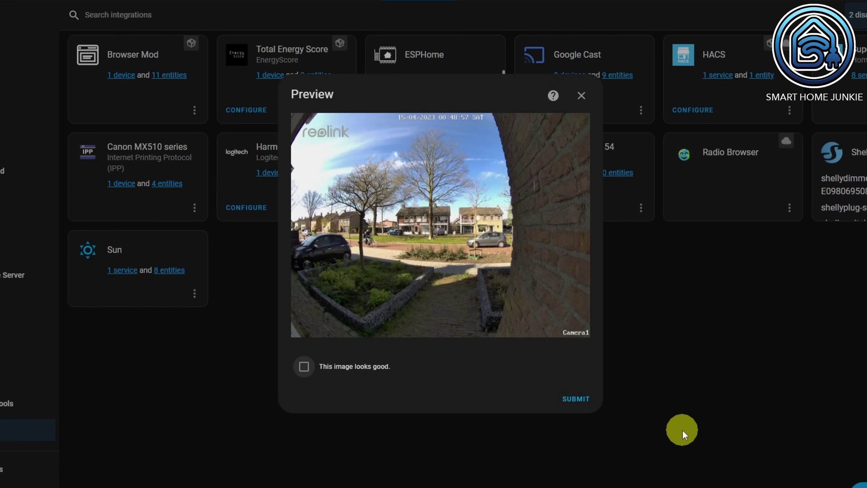
Approve the preview as looking good and finish creating the 192_168_68_169 camera
{"action": "left_click", "coordinate": [304, 367]}
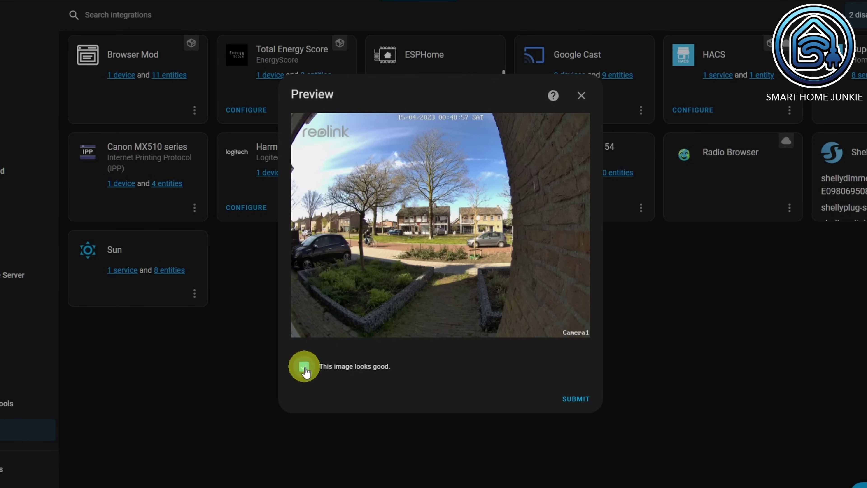
{"action": "left_click", "coordinate": [575, 400]}
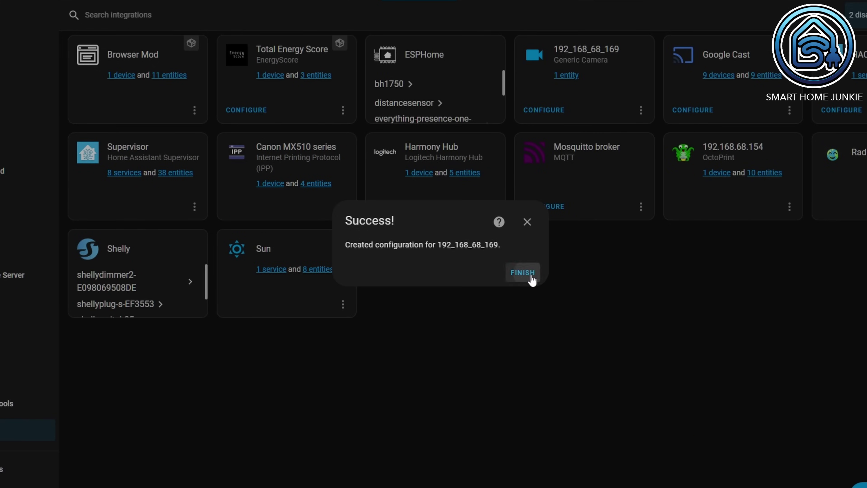
{"action": "left_click", "coordinate": [523, 272]}
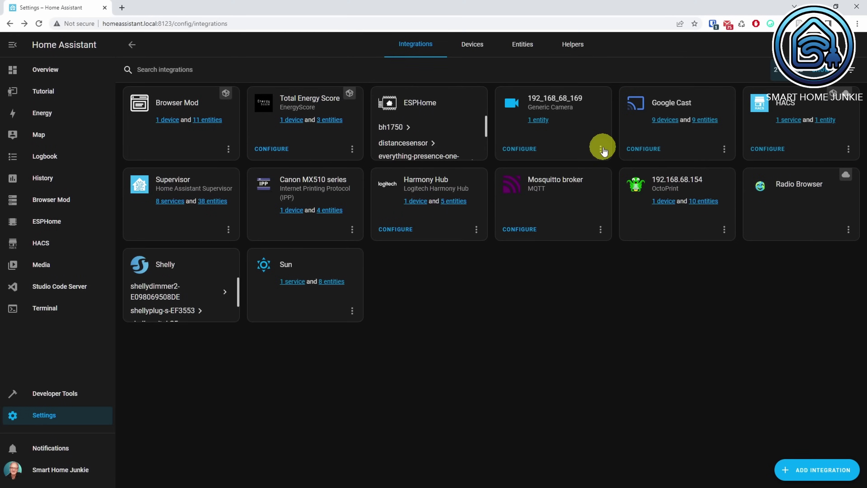
Rename the 192_168_68_169 integration to Front Door Camera and open its single entity
{"action": "left_click", "coordinate": [601, 149]}
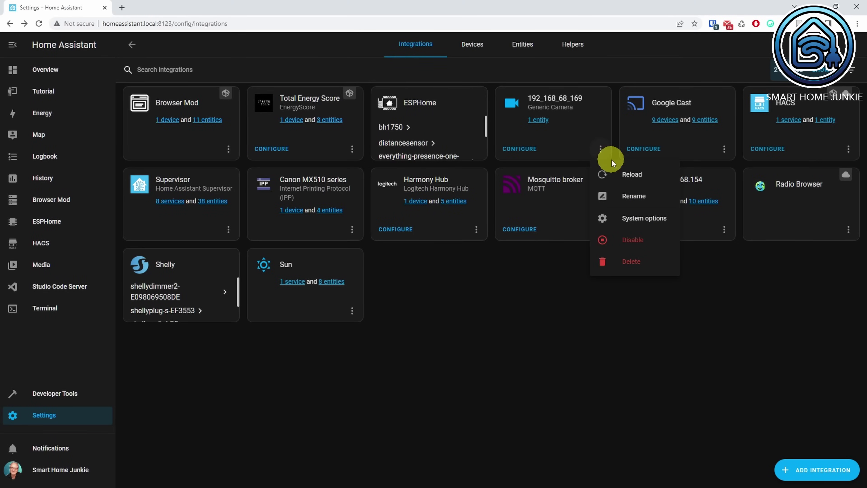
{"action": "left_click", "coordinate": [629, 195]}
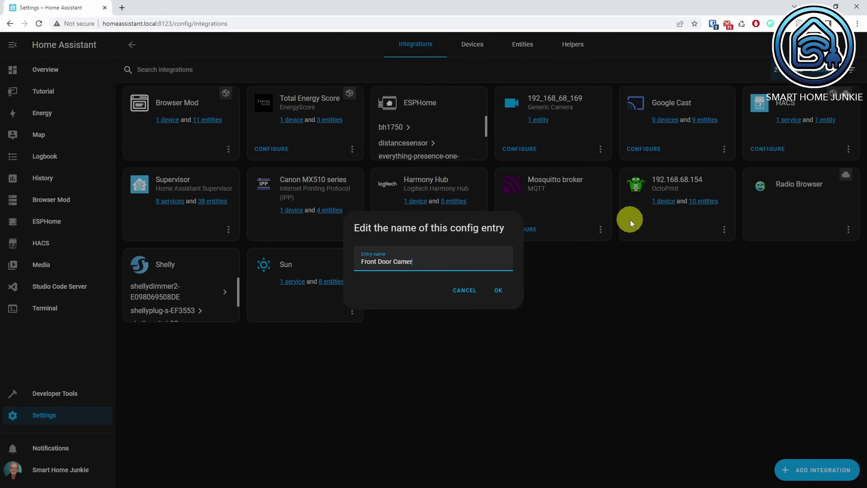
{"action": "left_click", "coordinate": [498, 291]}
{"action": "left_click", "coordinate": [542, 120]}
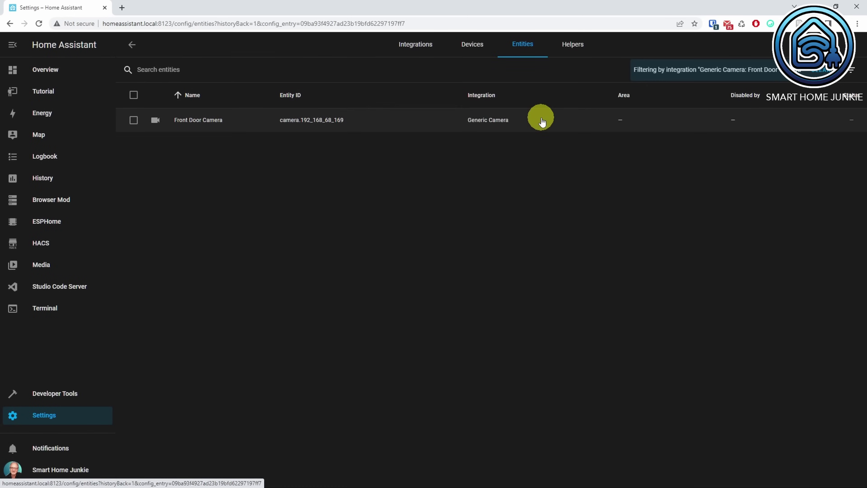
In the camera entity's settings, change the Entity ID to camera.front_door_camera and update
{"action": "left_click", "coordinate": [328, 120]}
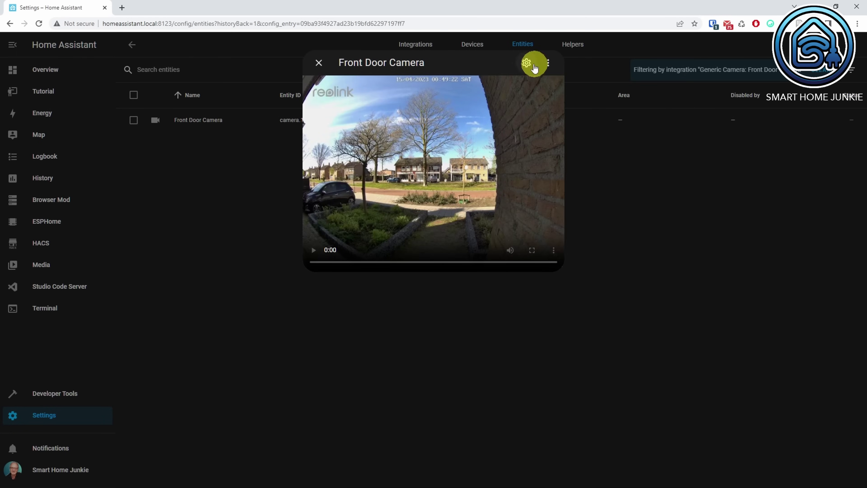
{"action": "left_click", "coordinate": [534, 67]}
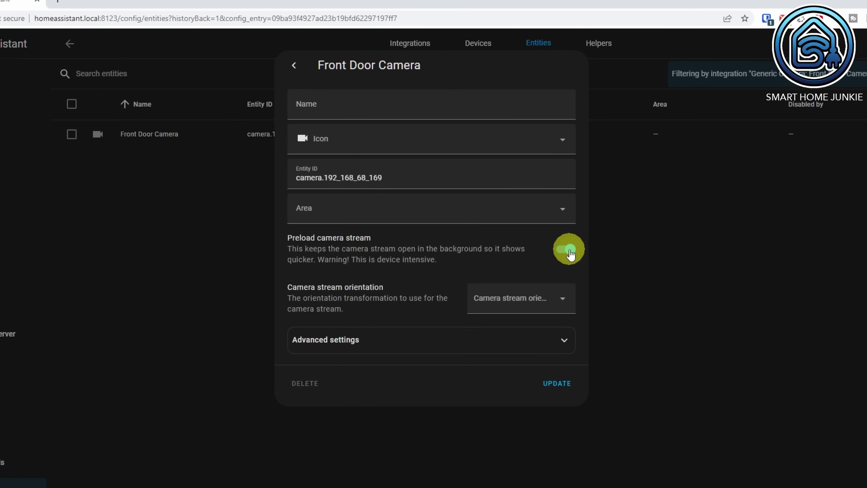
{"action": "left_click", "coordinate": [570, 250]}
{"action": "left_click", "coordinate": [567, 251]}
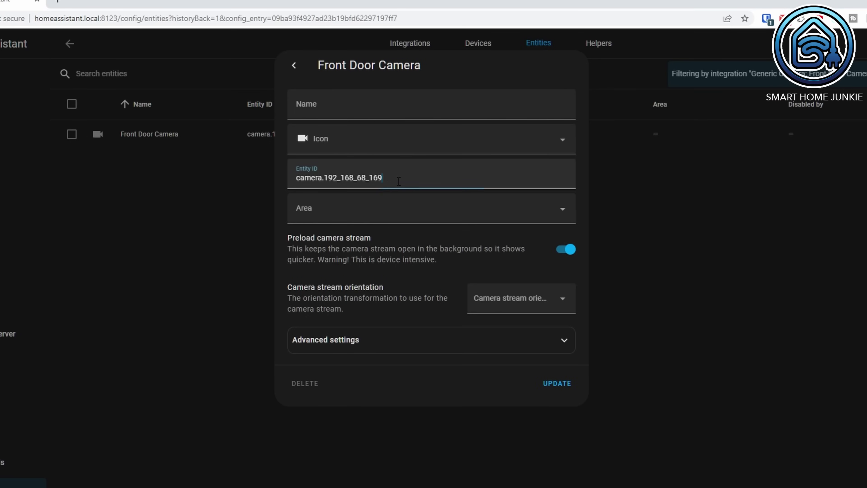
{"action": "left_click", "coordinate": [459, 171]}
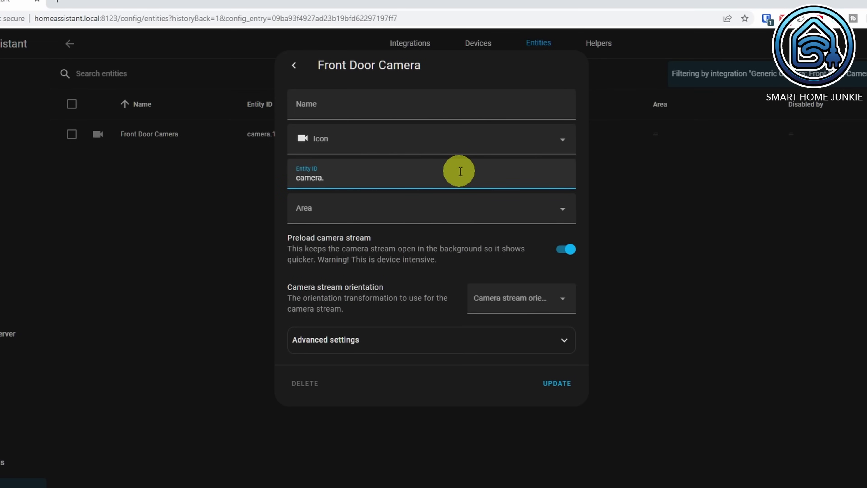
{"action": "type", "text": "front_doo"}
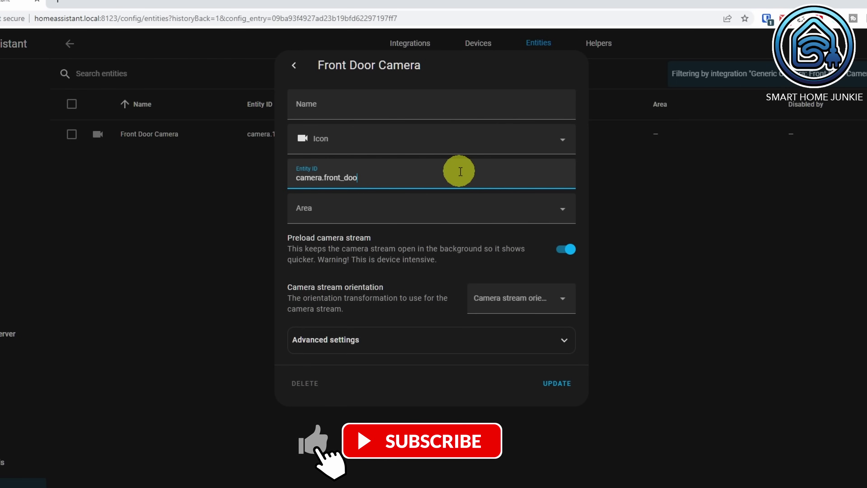
{"action": "type", "text": "r_camera"}
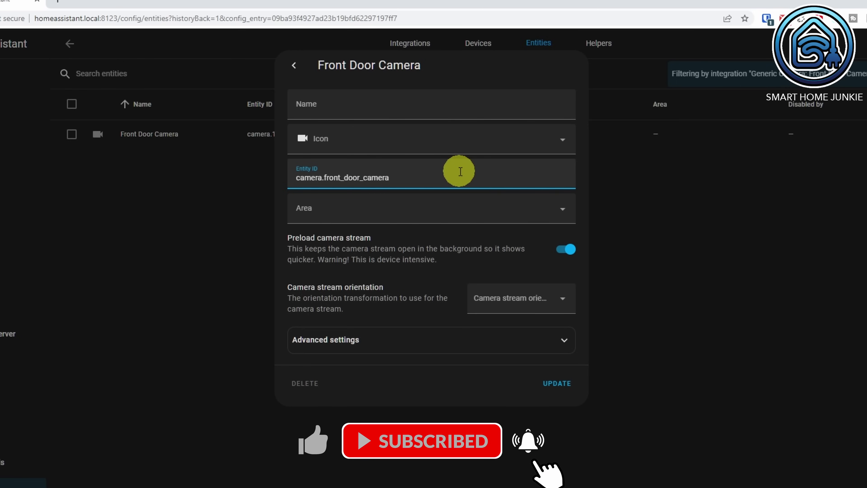
{"action": "left_click", "coordinate": [557, 383]}
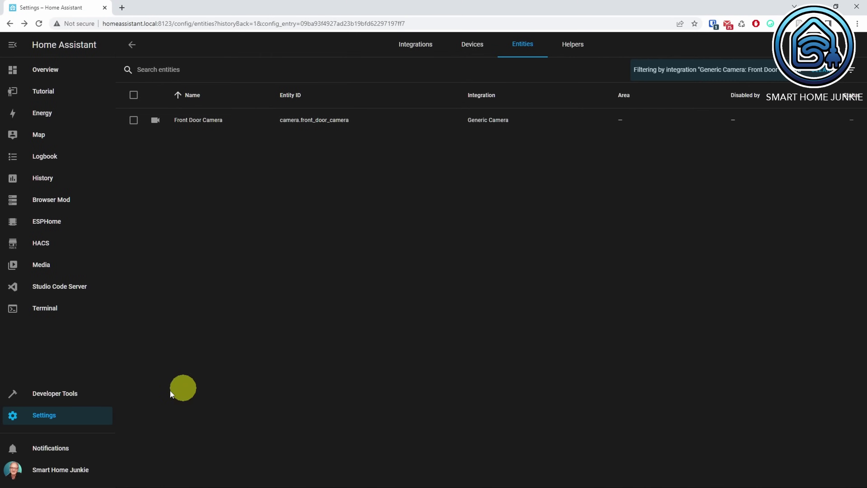
Add the stream-addons repository URL to the Add-on Store's repositories
{"action": "left_click", "coordinate": [62, 422]}
{"action": "left_click", "coordinate": [429, 215]}
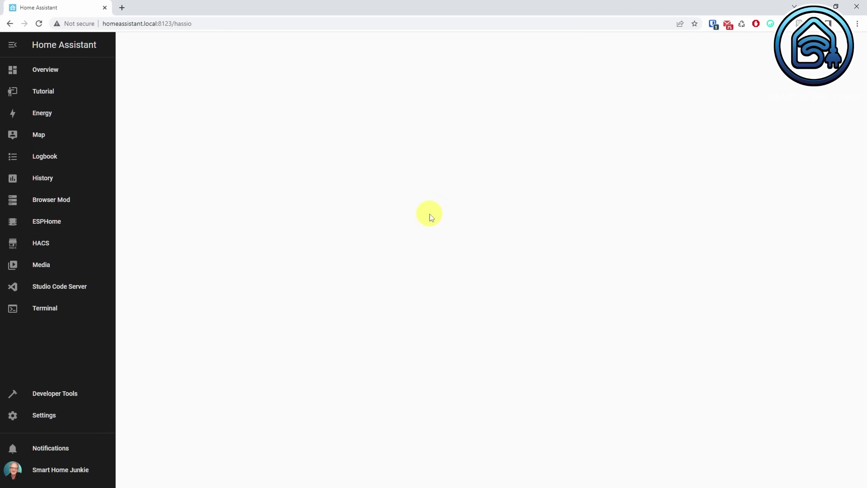
{"action": "left_click", "coordinate": [816, 471]}
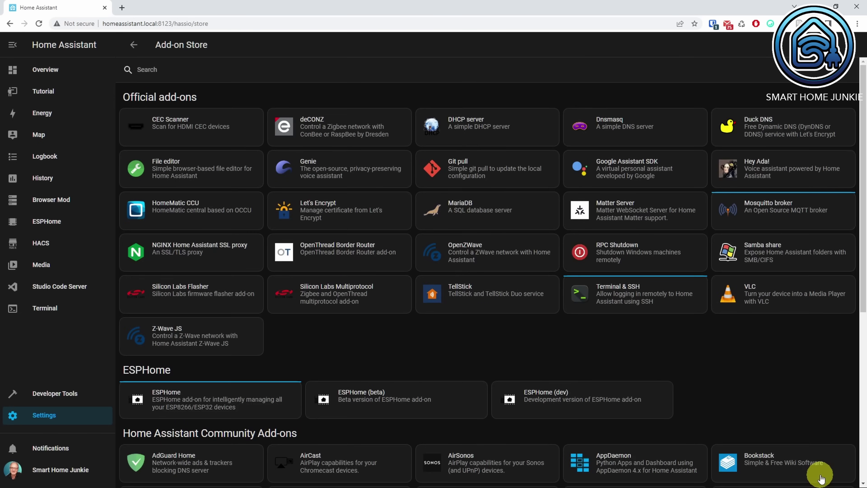
{"action": "left_click", "coordinate": [850, 50]}
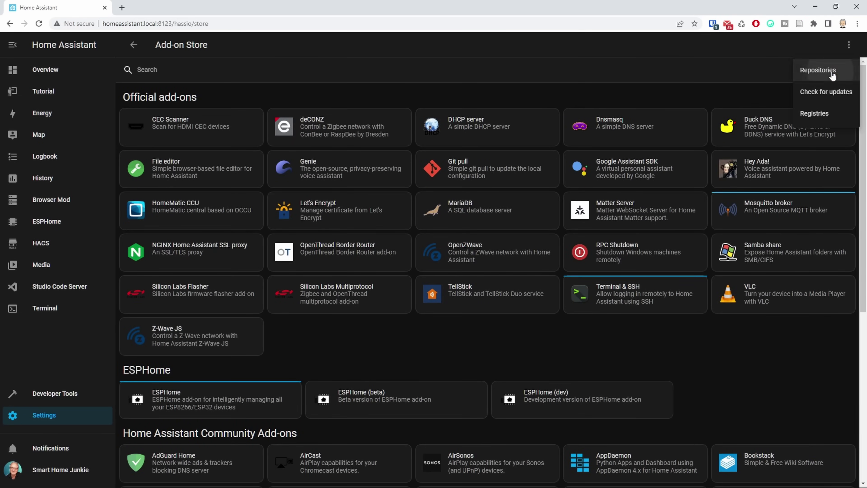
{"action": "left_click", "coordinate": [832, 72]}
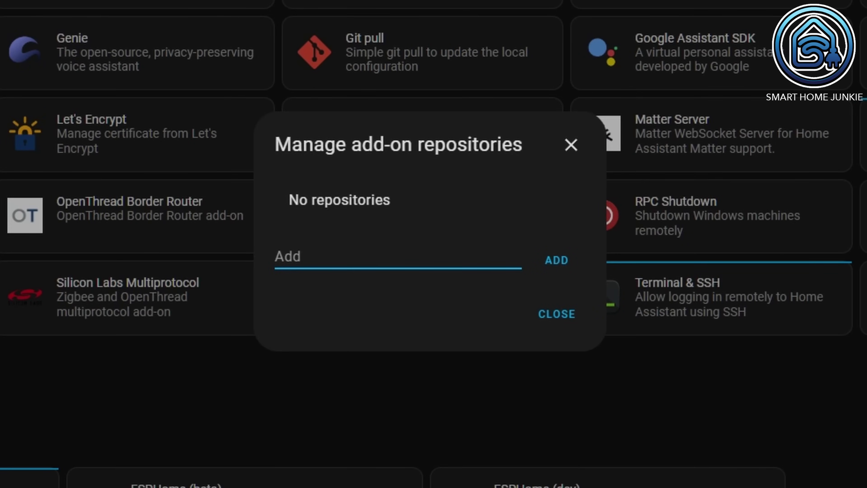
{"action": "key", "text": "ctrl+v"}
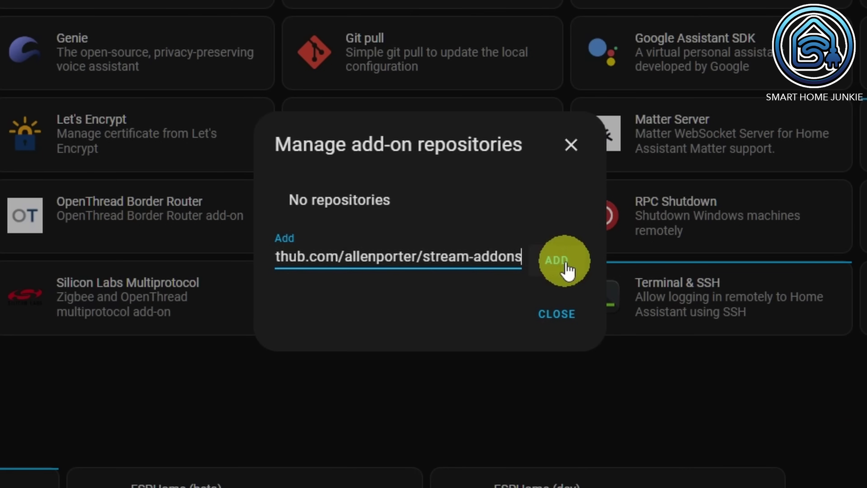
{"action": "left_click", "coordinate": [557, 261]}
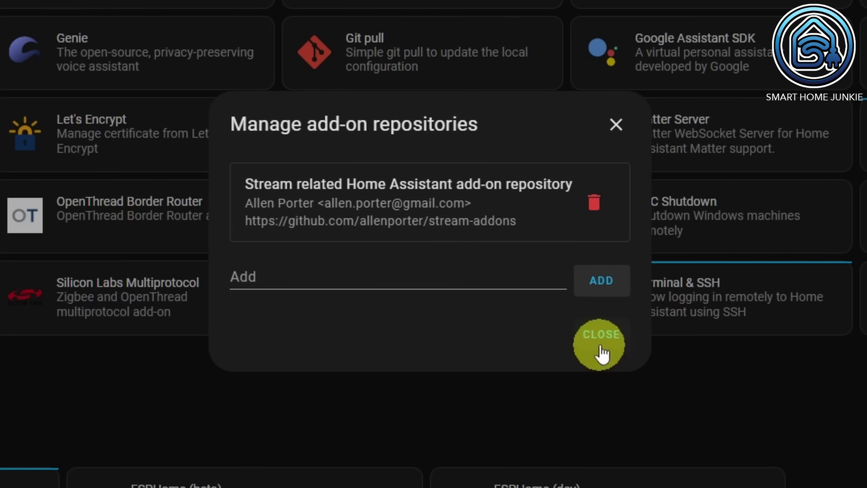
{"action": "left_click", "coordinate": [603, 335]}
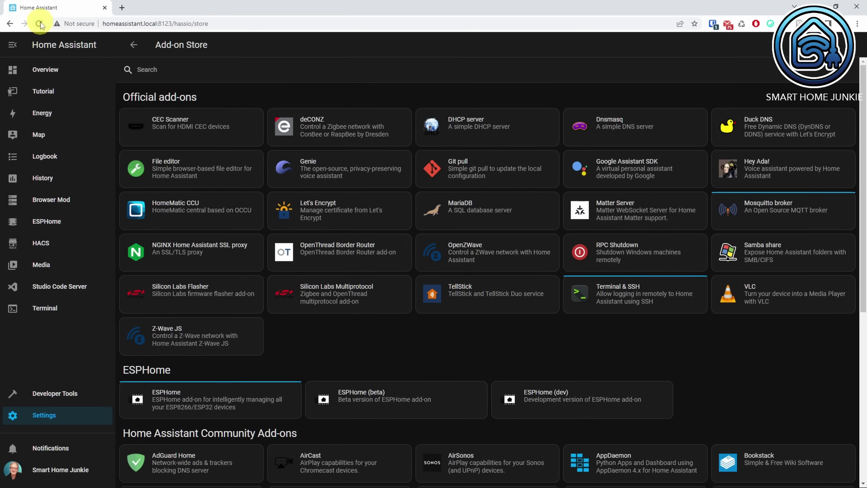
Reload the Add-on Store and search it for 'web'
{"action": "left_click", "coordinate": [40, 24]}
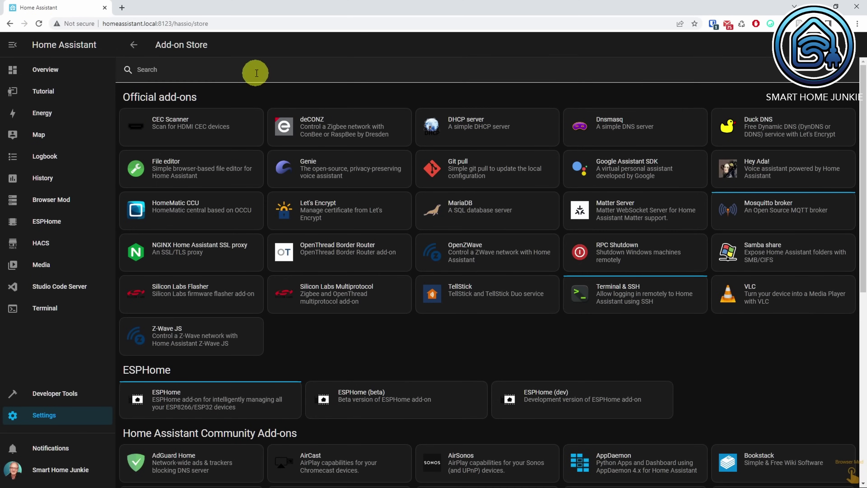
{"action": "left_click", "coordinate": [260, 73]}
{"action": "type", "text": "web"}
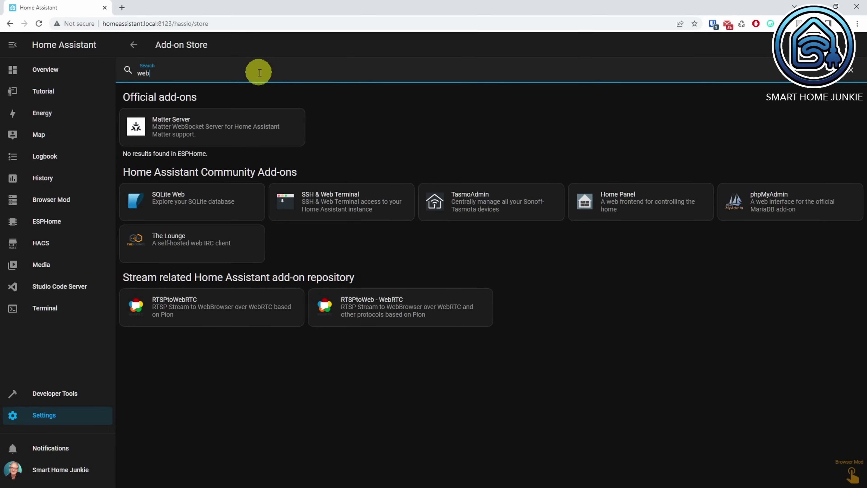
Install and start RTSPtoWeb - WebRTC with Watchdog and Auto update on, then go to Devices & Services
{"action": "left_click", "coordinate": [402, 311]}
{"action": "left_click", "coordinate": [284, 203]}
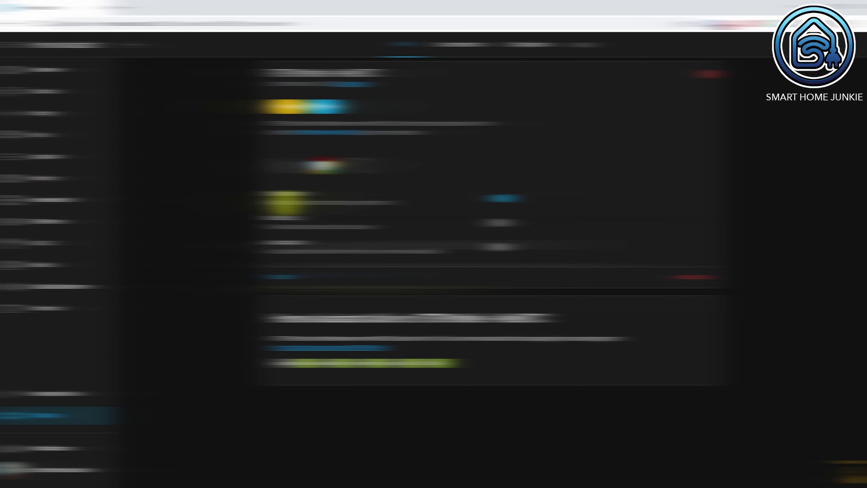
{"action": "left_click", "coordinate": [498, 222]}
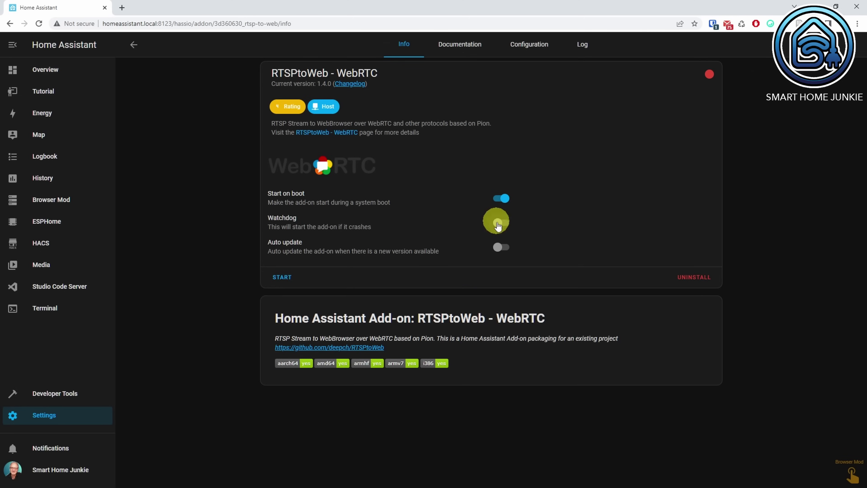
{"action": "left_click", "coordinate": [500, 247]}
{"action": "left_click", "coordinate": [282, 277]}
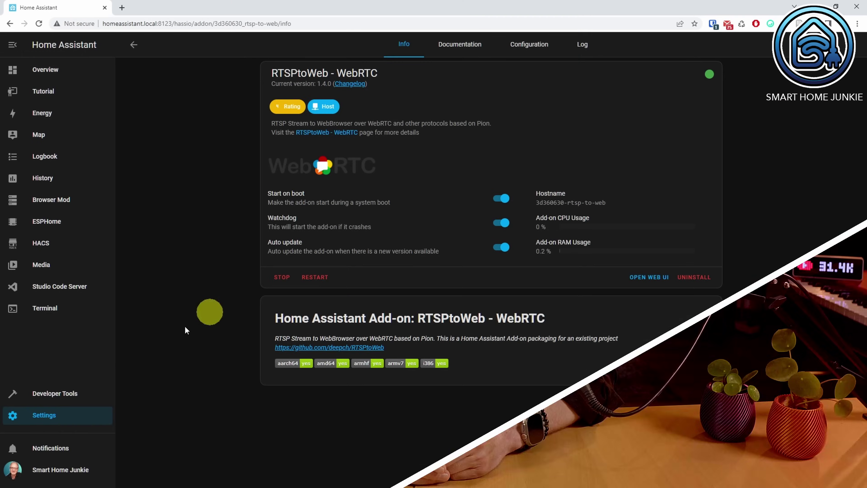
{"action": "left_click", "coordinate": [74, 410]}
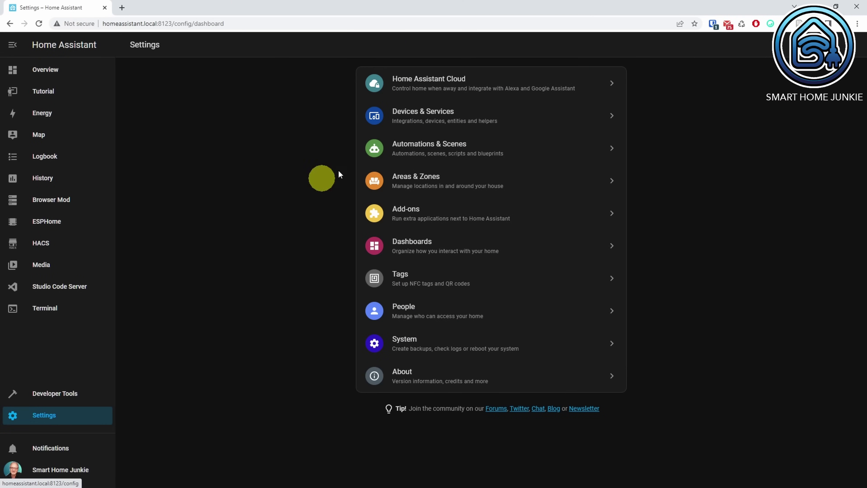
{"action": "left_click", "coordinate": [444, 115]}
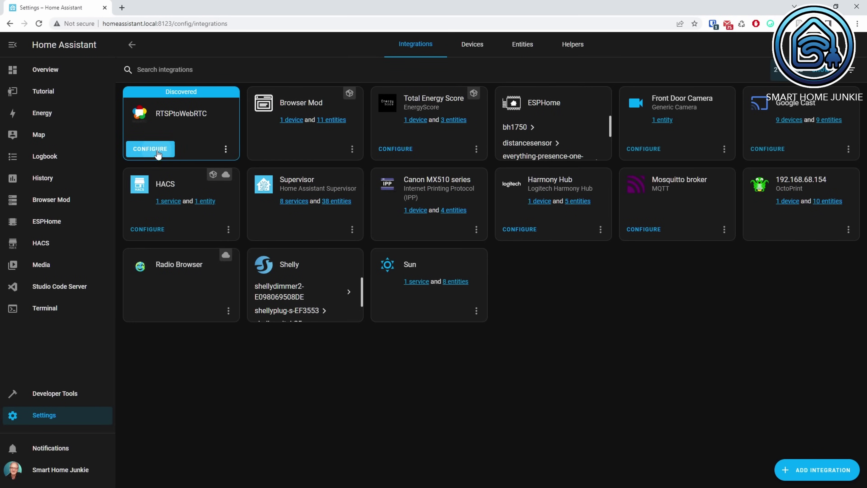
Configure the discovered RTSPtoWebRTC integration, submit the server connection, and finish
{"action": "left_click", "coordinate": [152, 149]}
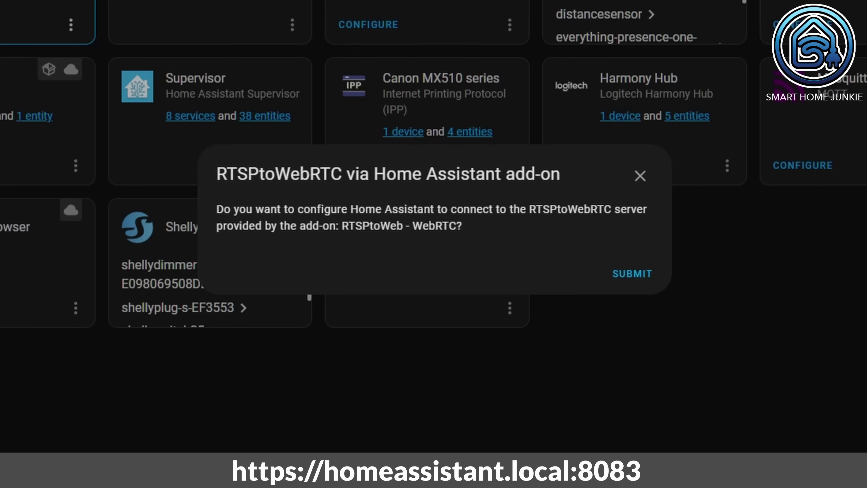
{"action": "left_click", "coordinate": [642, 276]}
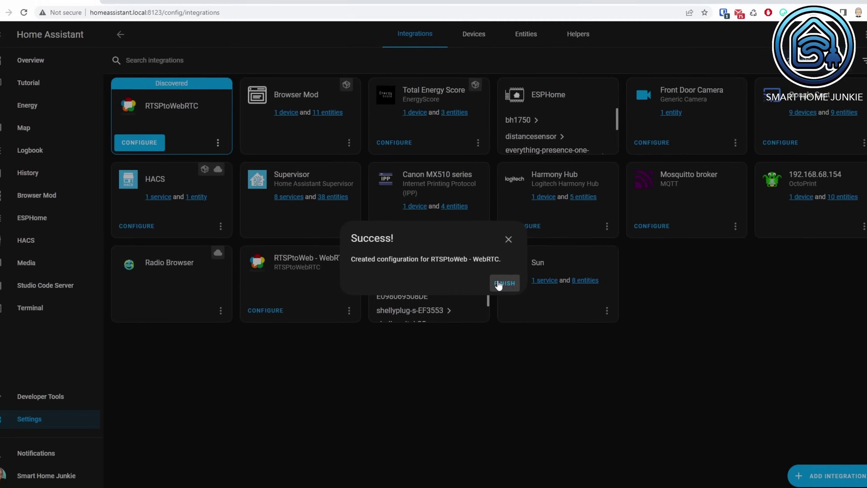
{"action": "left_click", "coordinate": [550, 262]}
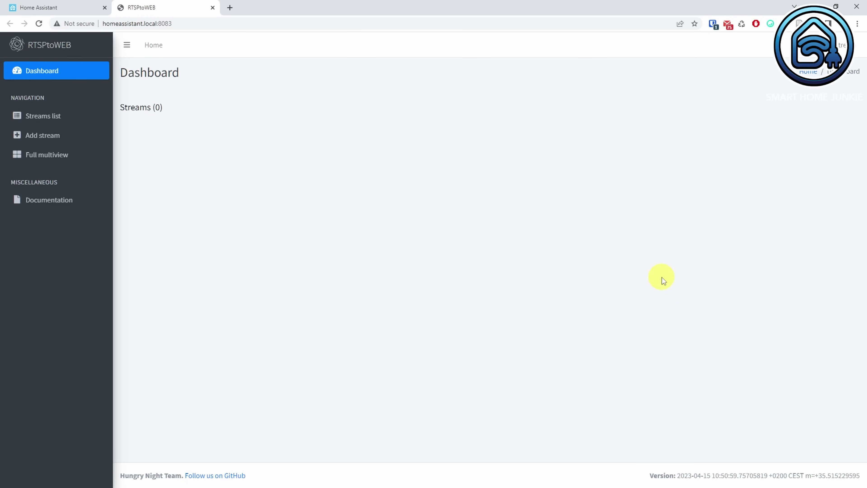
Start a new RTSPtoWeb stream named 'Front Door Camera' with the camera's RTSP address
{"action": "left_click", "coordinate": [47, 120]}
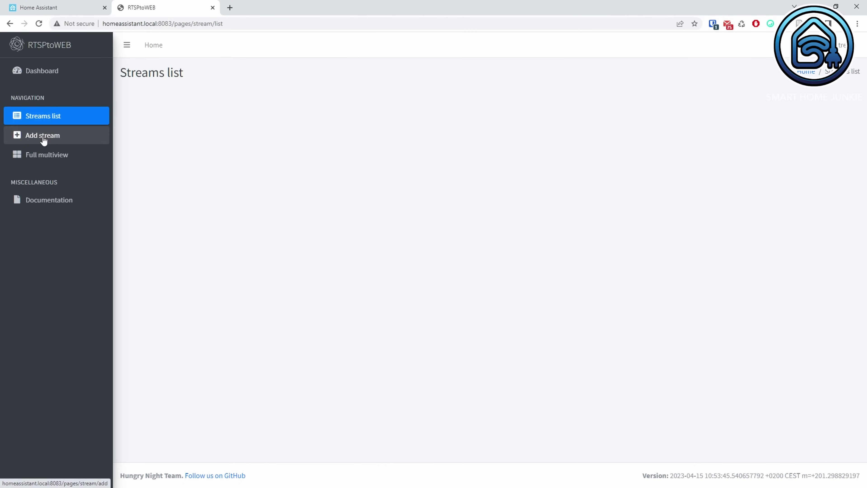
{"action": "left_click", "coordinate": [43, 138]}
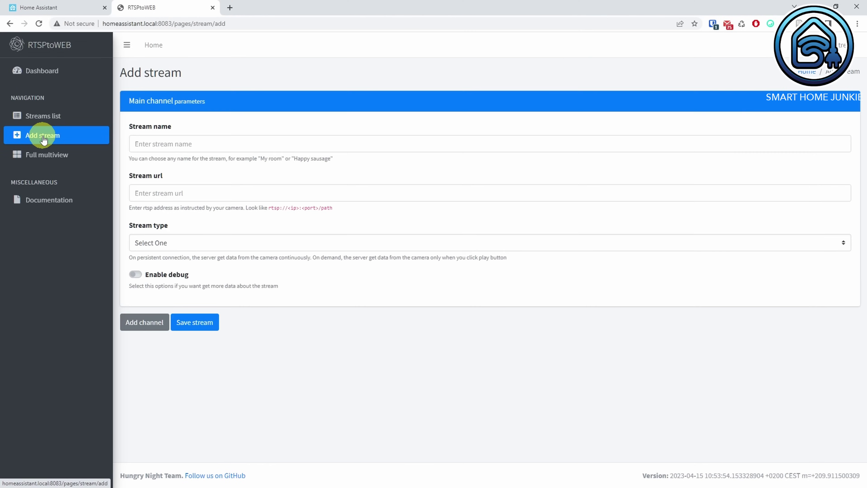
{"action": "left_click", "coordinate": [174, 146]}
{"action": "type", "text": "Fr"}
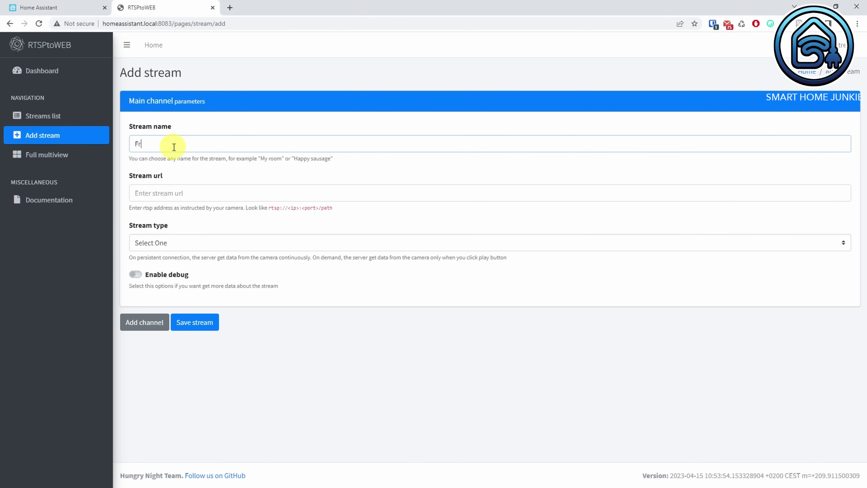
{"action": "type", "text": "ont Door Camera"}
{"action": "key", "text": "Tab"}
{"action": "type", "text": "rtsp://@192.168.68.169:554/h264Preview_01_sub"}
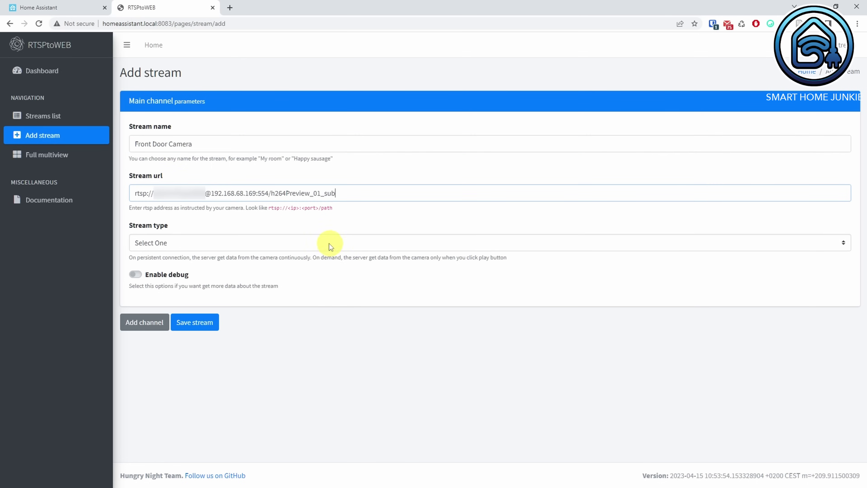
Set the stream type to Persistent connection, save it, and preview it in all players
{"action": "left_click", "coordinate": [282, 243]}
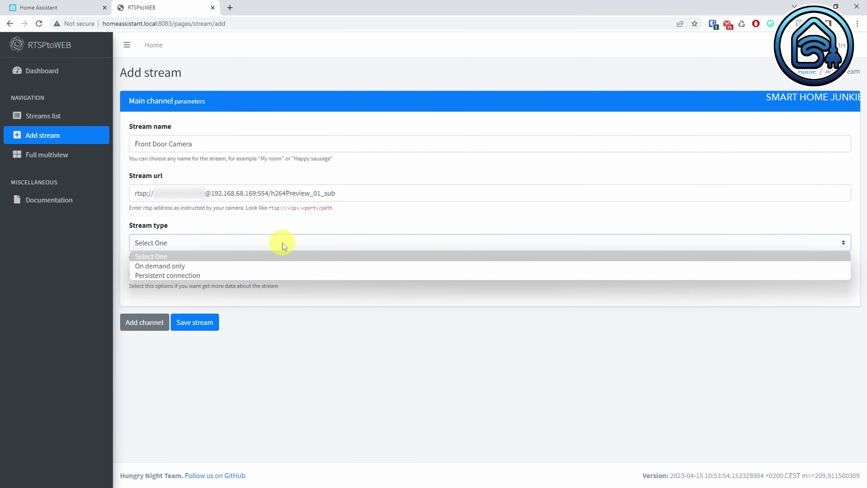
{"action": "left_click", "coordinate": [261, 276]}
{"action": "left_click", "coordinate": [195, 325]}
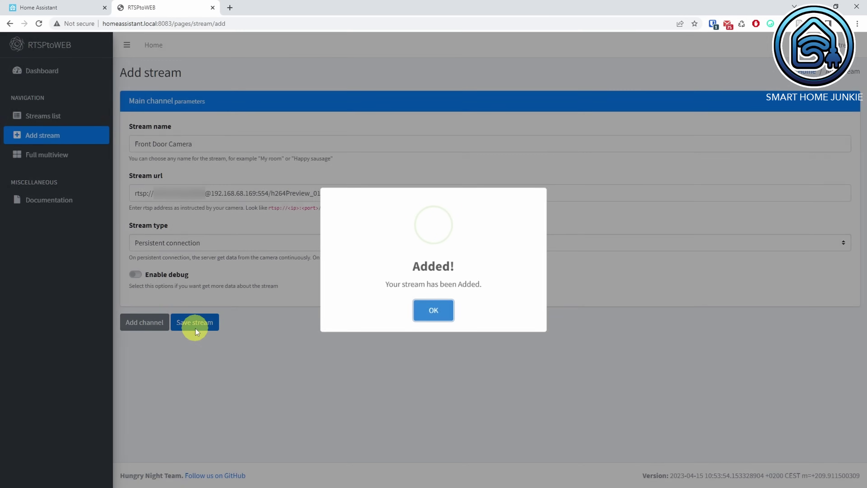
{"action": "left_click", "coordinate": [438, 316]}
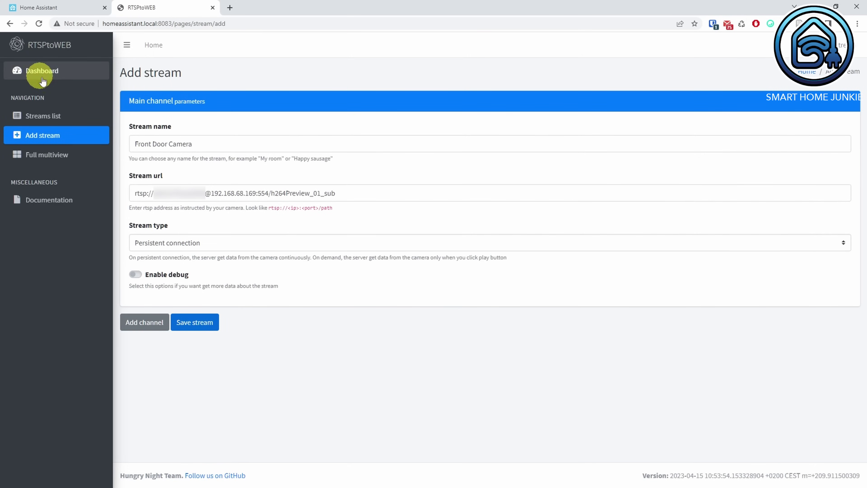
{"action": "left_click", "coordinate": [48, 73]}
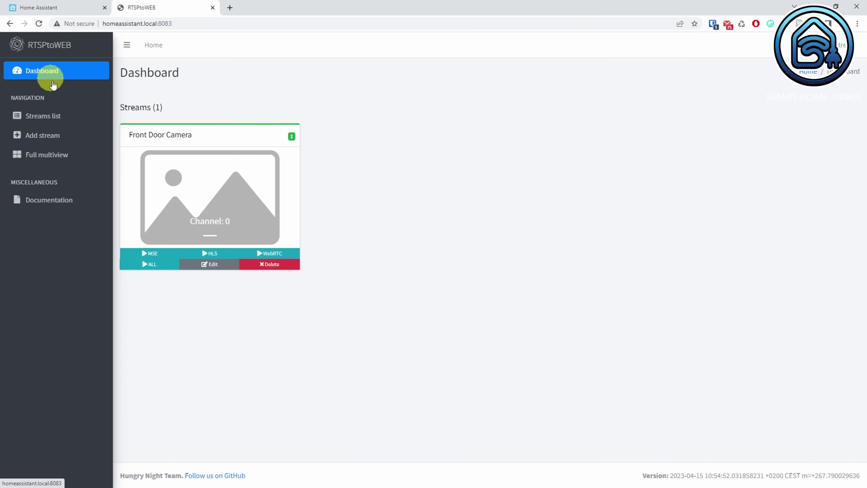
{"action": "left_click", "coordinate": [153, 267]}
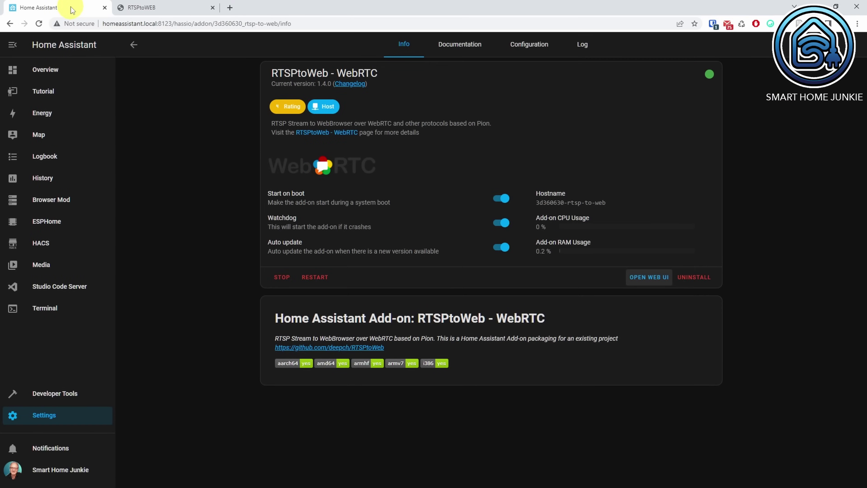
Edit the Tutorial dashboard and add a Picture Entity card to the Camera view
{"action": "left_click", "coordinate": [45, 91]}
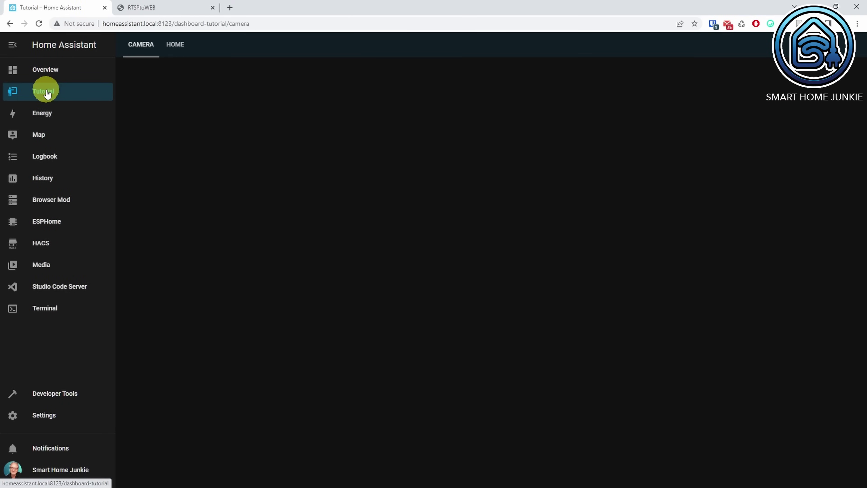
{"action": "left_click", "coordinate": [851, 44]}
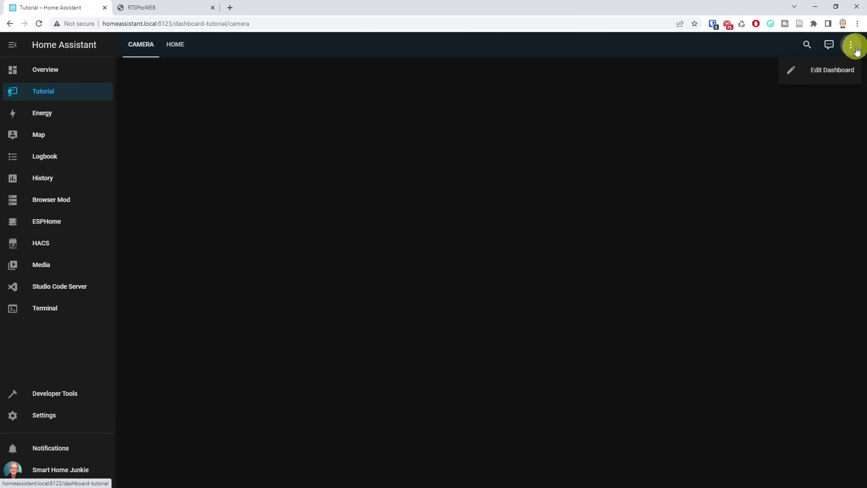
{"action": "left_click", "coordinate": [832, 70]}
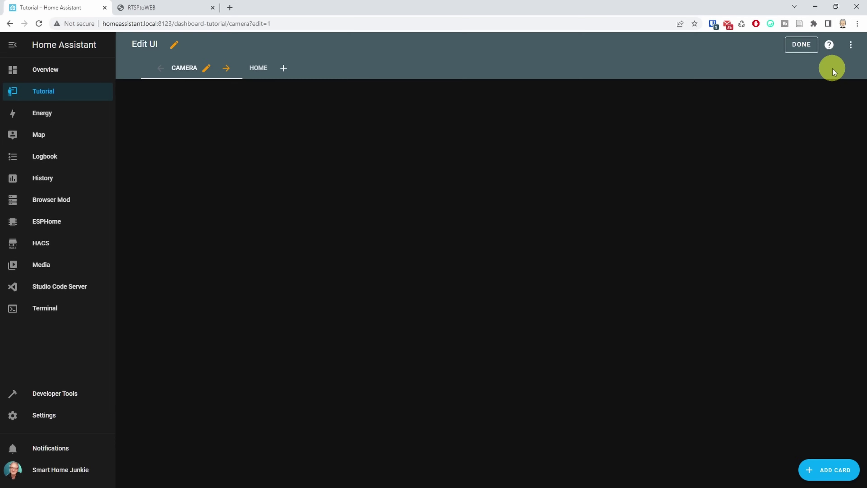
{"action": "left_click", "coordinate": [836, 470]}
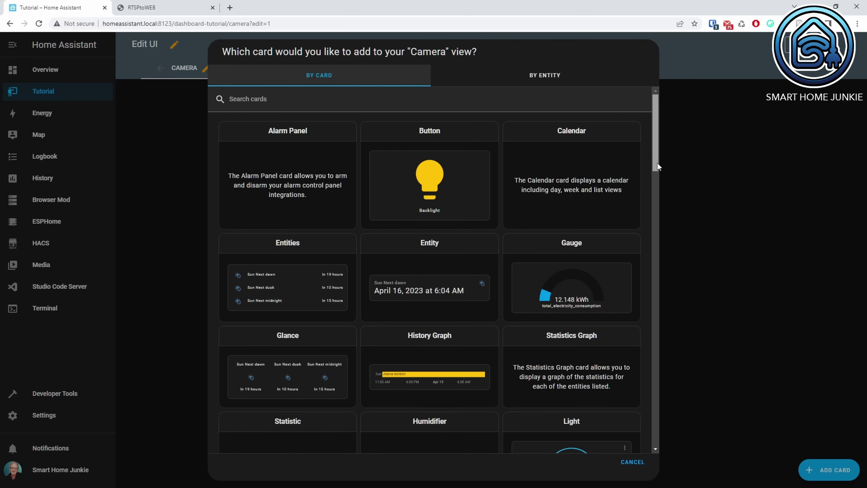
{"action": "left_click_drag", "start_coordinate": [657, 163], "coordinate": [662, 265]}
{"action": "left_click", "coordinate": [580, 242]}
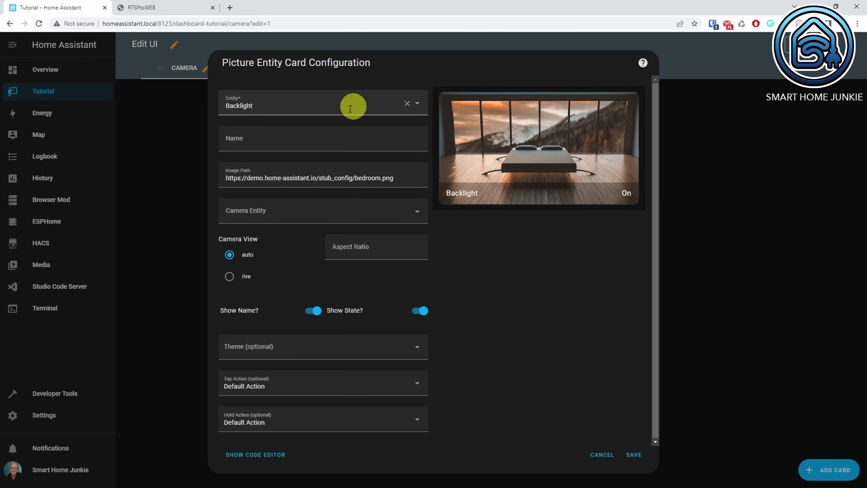
Set the card's entity to Front Door Camera and its image path to the snapshot URL
{"action": "left_click_drag", "start_coordinate": [354, 105], "coordinate": [168, 104]}
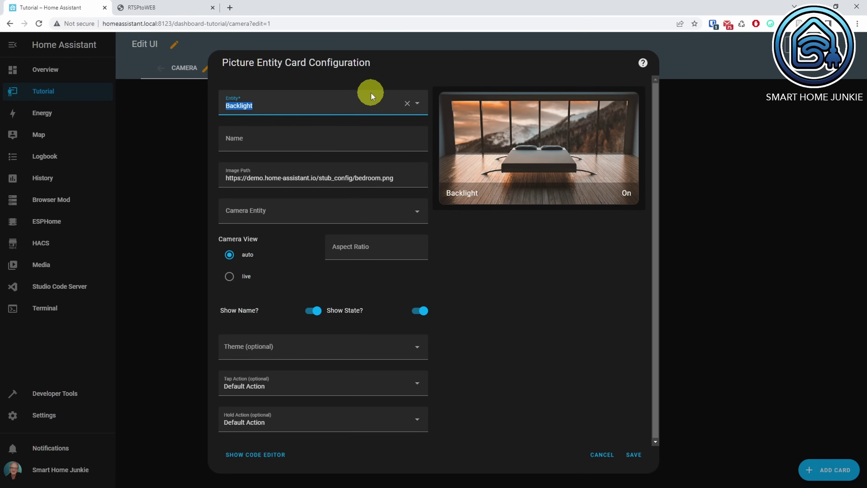
{"action": "type", "text": "camera"}
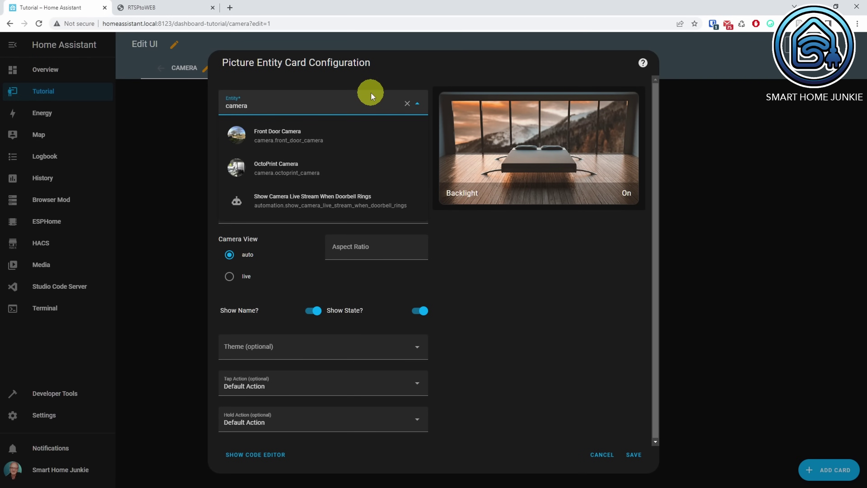
{"action": "left_click", "coordinate": [314, 137]}
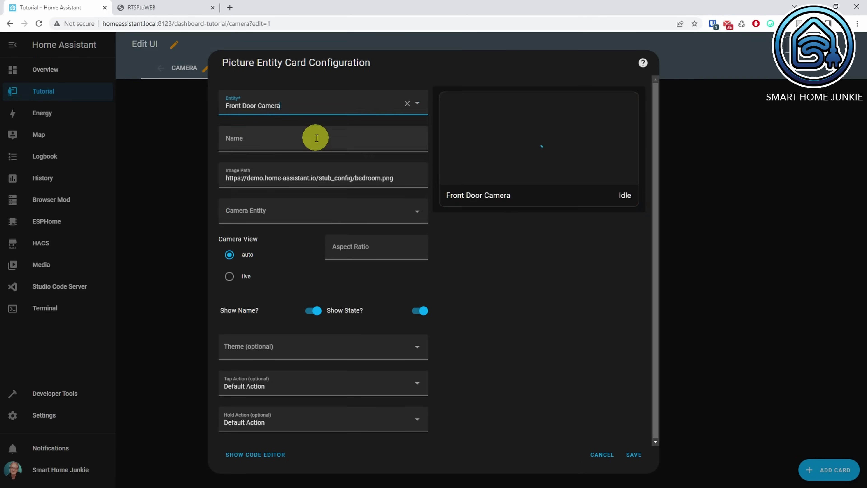
{"action": "left_click", "coordinate": [411, 178]}
{"action": "key", "text": "ctrl+a"}
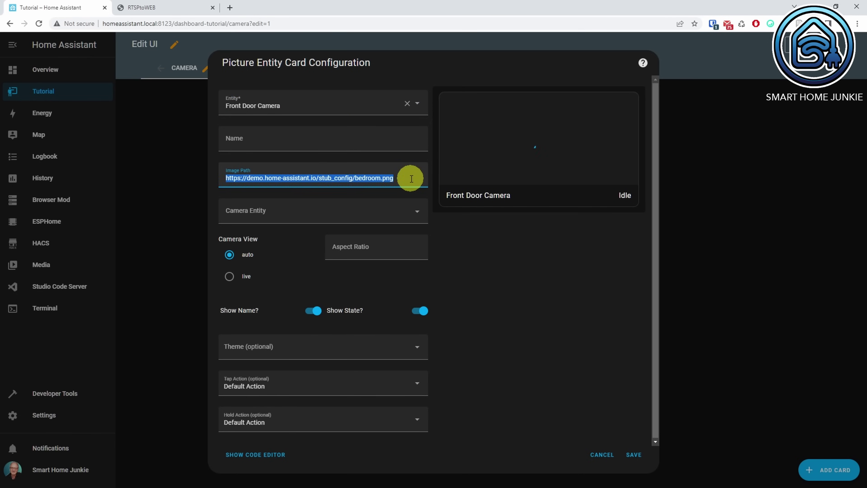
{"action": "key", "text": "ctrl+v"}
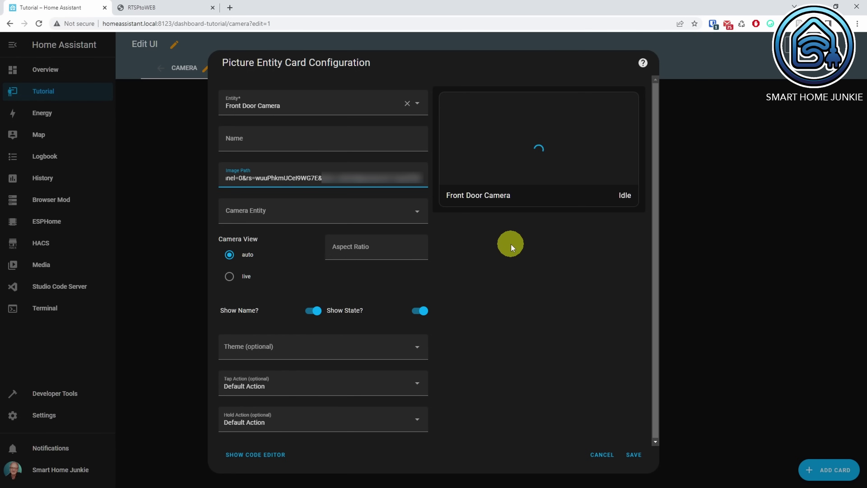
Pick Front Door Camera as the camera entity in live view, save the card and finish editing
{"action": "left_click", "coordinate": [415, 217]}
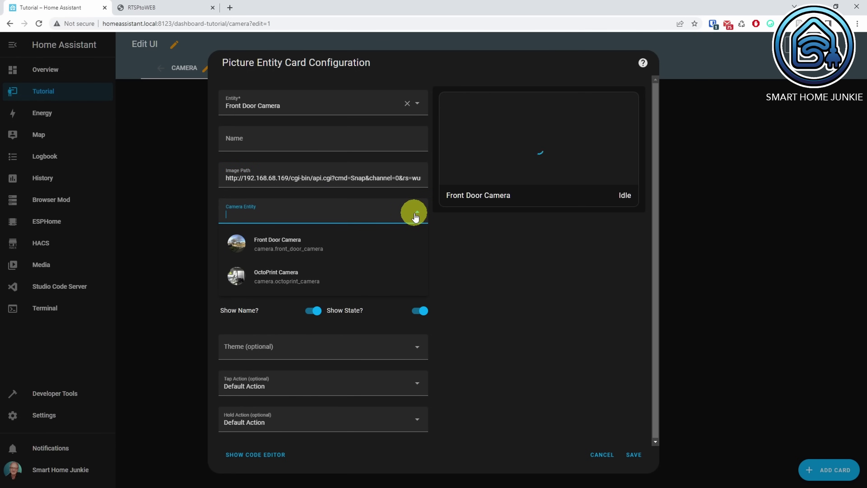
{"action": "left_click", "coordinate": [287, 247]}
{"action": "left_click", "coordinate": [231, 278]}
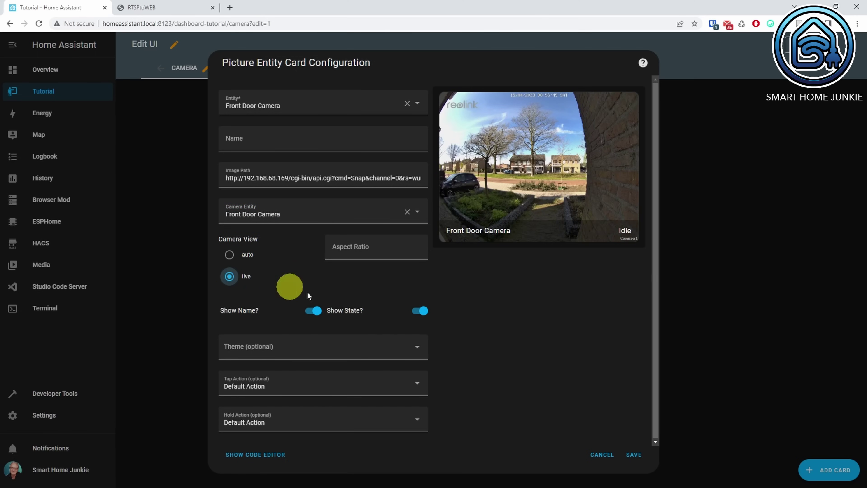
{"action": "left_click", "coordinate": [633, 456]}
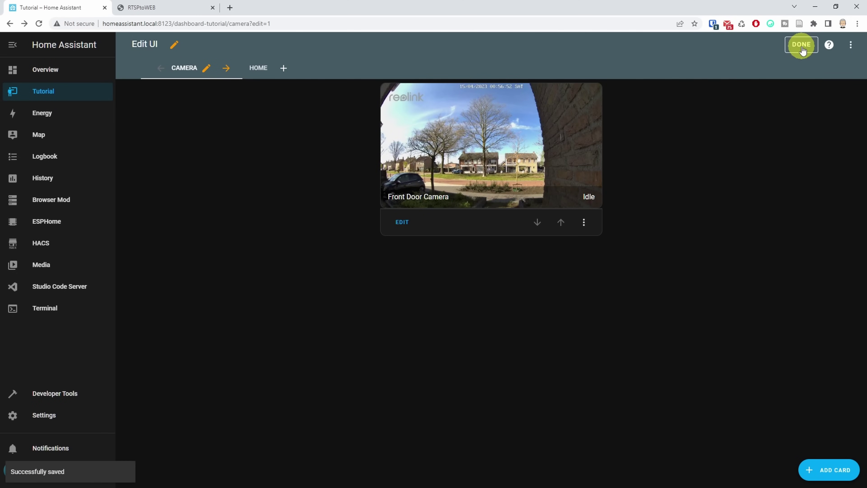
{"action": "left_click", "coordinate": [801, 45]}
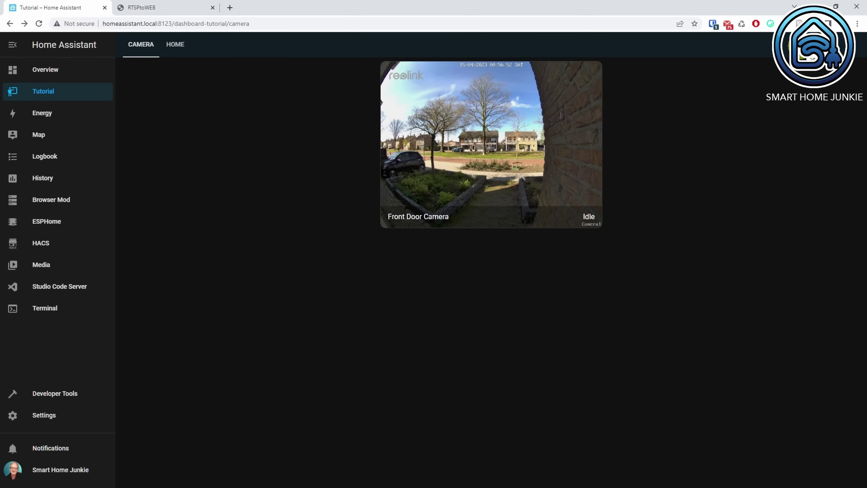